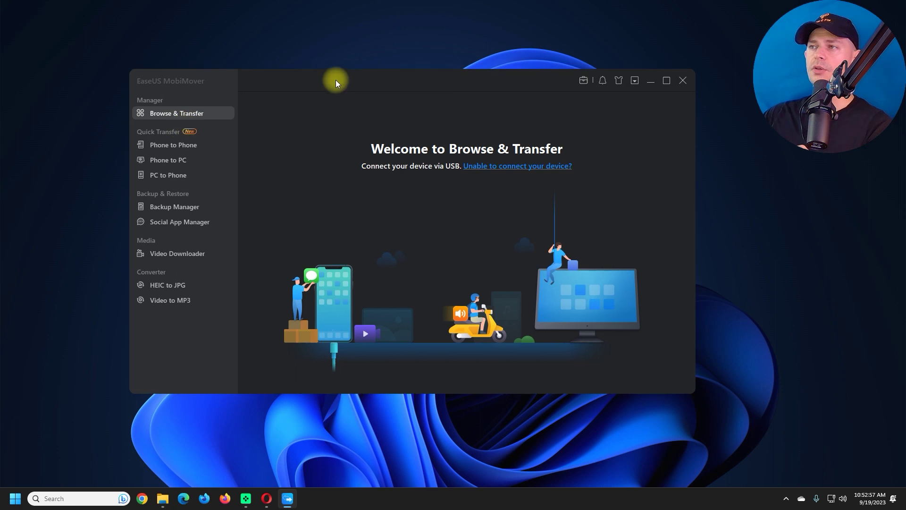
- Shift the MobiMover window a little to the left on the desktop
drag(335, 80, 342, 78)
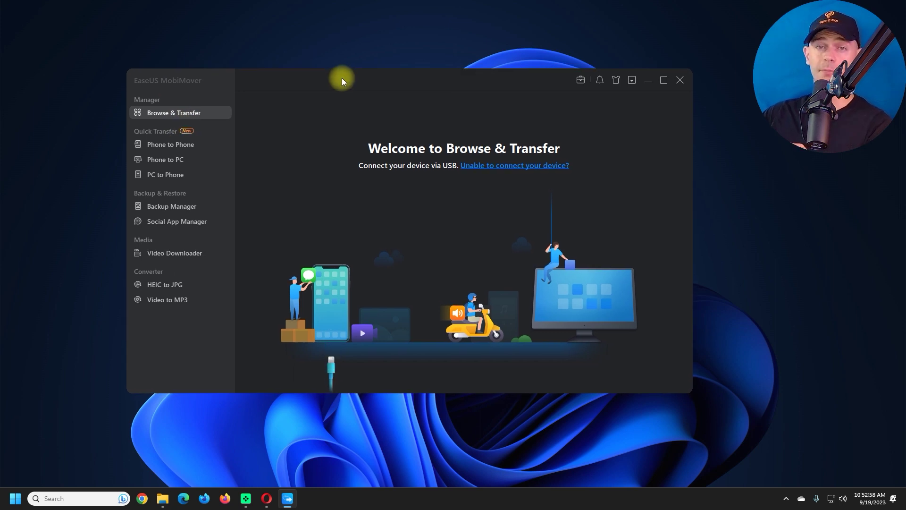
drag(344, 78, 313, 76)
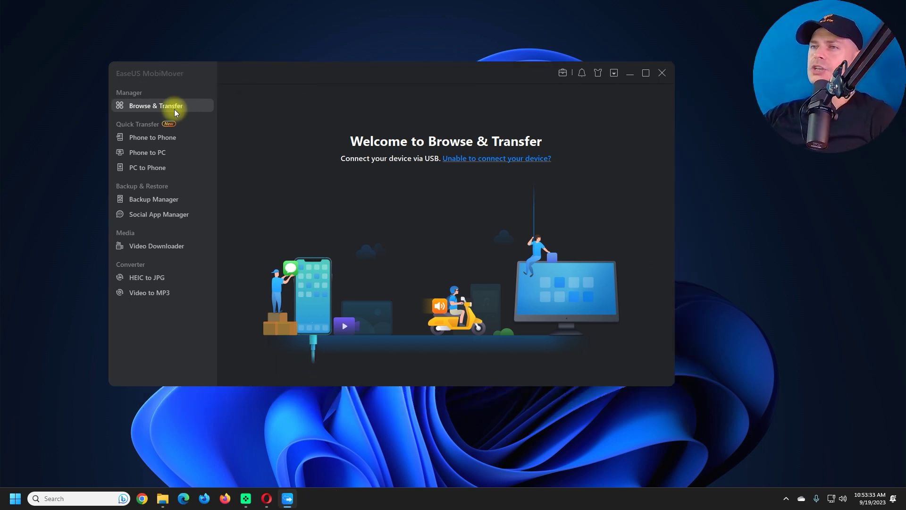
- Visit the Phone to Phone, Phone to PC and PC to Phone pages, ending on Backup Manager
click(156, 138)
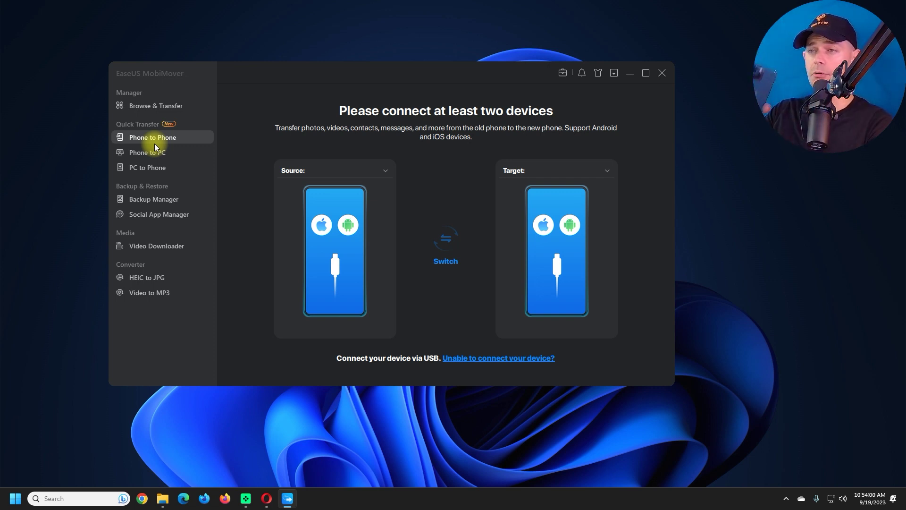
click(146, 154)
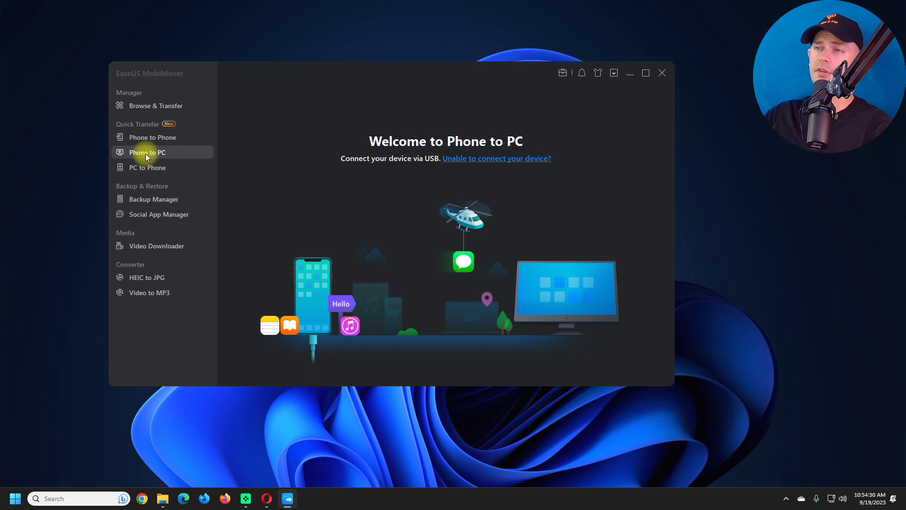
click(146, 175)
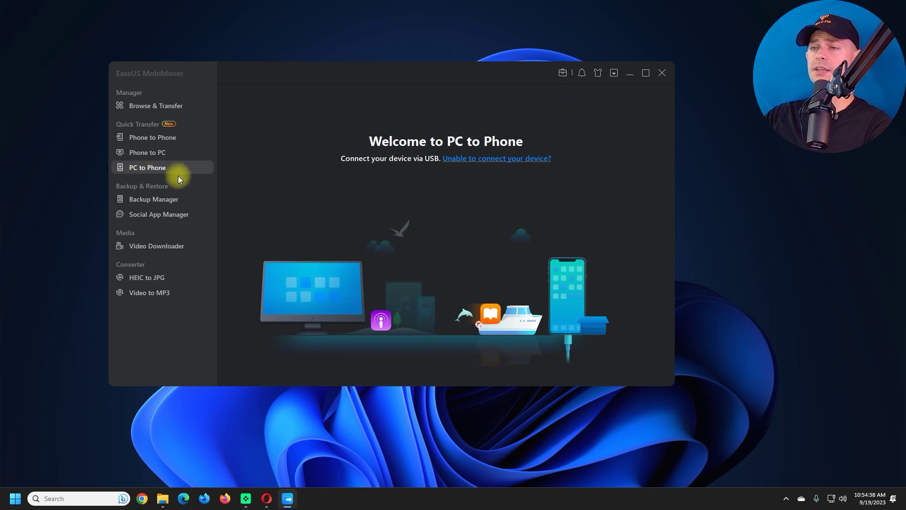
click(139, 203)
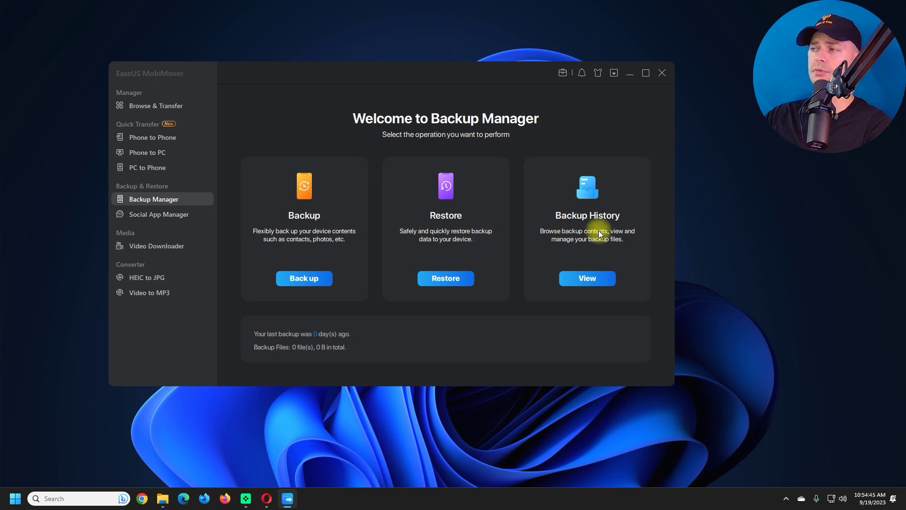
- Open Social App Manager to see WhatsApp, LINE, WhatsApp Business, Viber and Kik
click(165, 218)
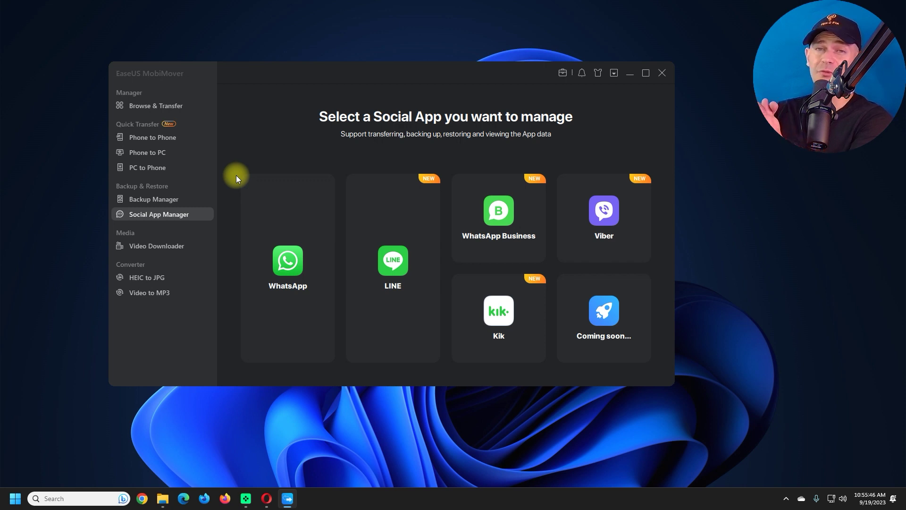
- Drag the MobiMover window up and to the left on the desktop
drag(376, 71, 363, 35)
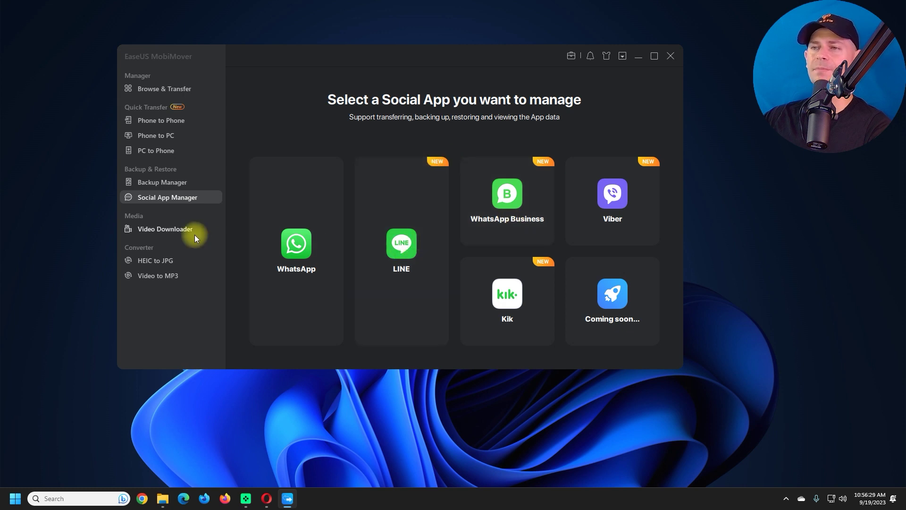
- Browse Video Downloader, HEIC to JPG and Video to MP3, then return to Phone to Phone
click(156, 231)
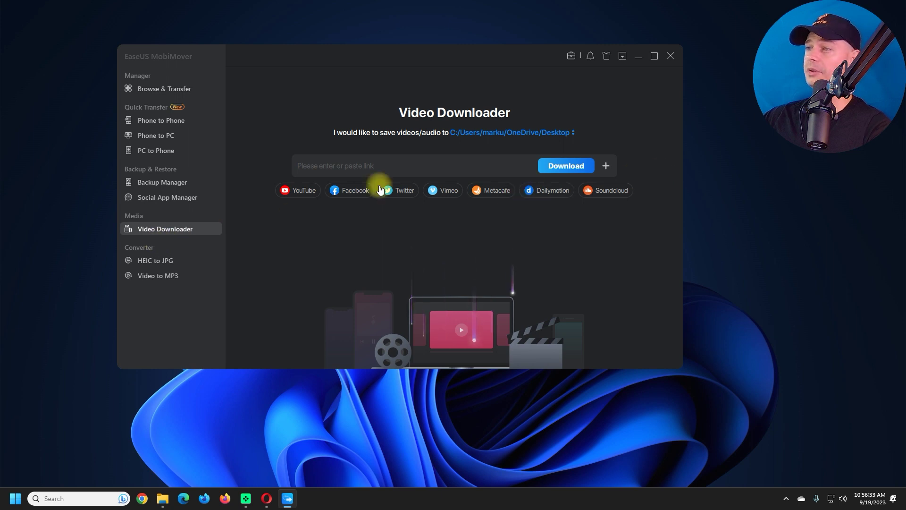
click(145, 265)
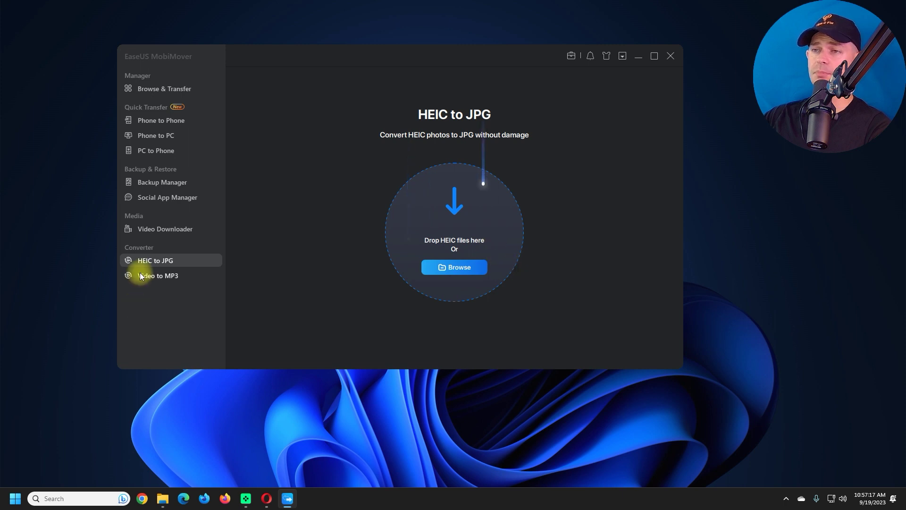
click(182, 278)
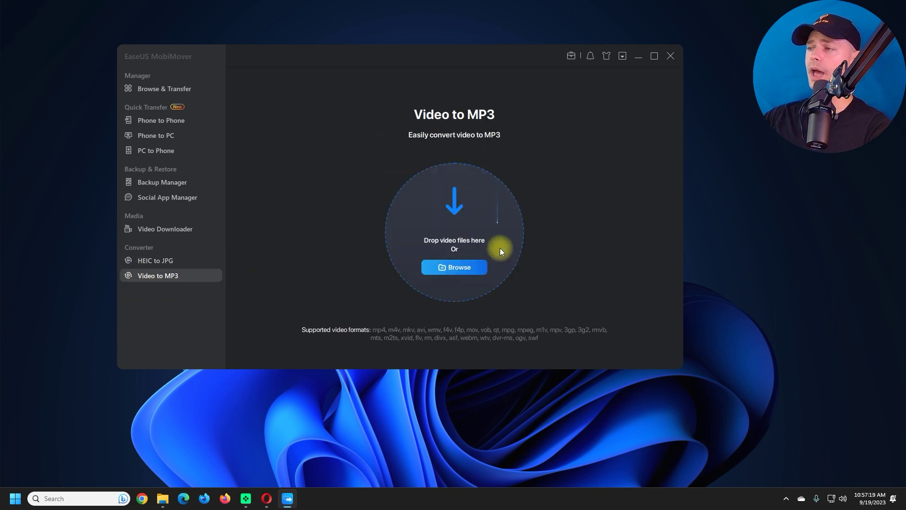
click(170, 121)
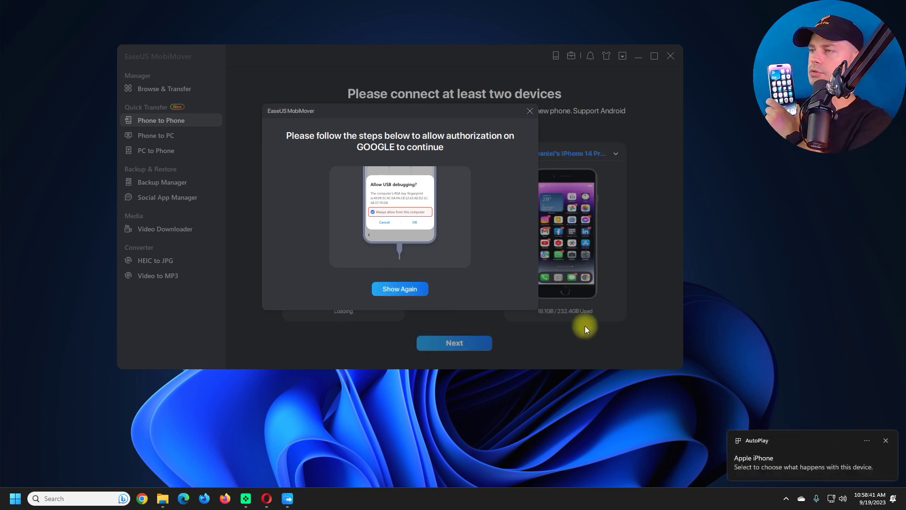
- Dismiss the Google authorization instructions and retry installing MobiMover on the Android phone
click(533, 112)
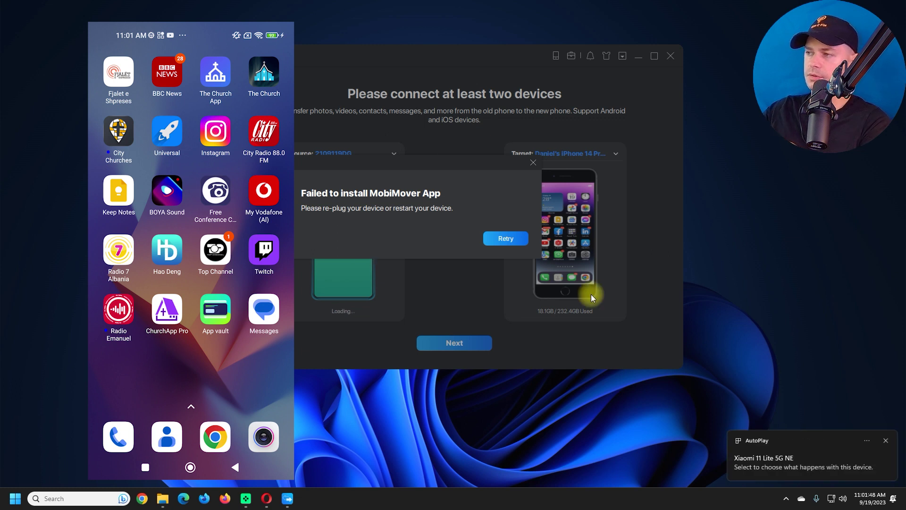
click(497, 238)
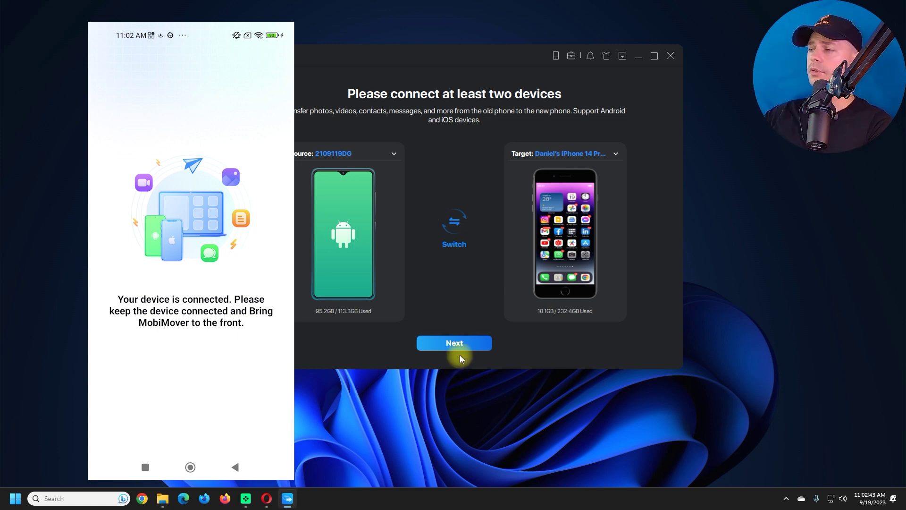
- Continue past the connection and SMS screens, then confirm Find My iPhone is off
click(456, 344)
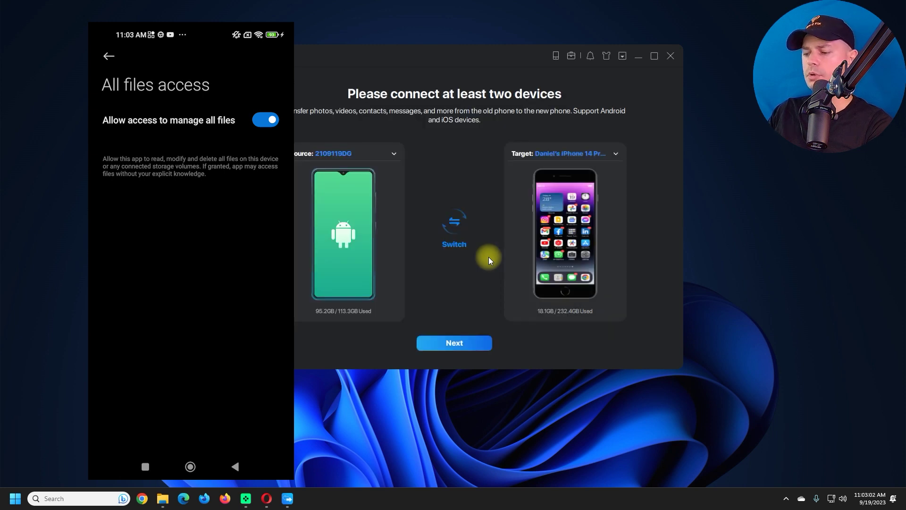
click(438, 345)
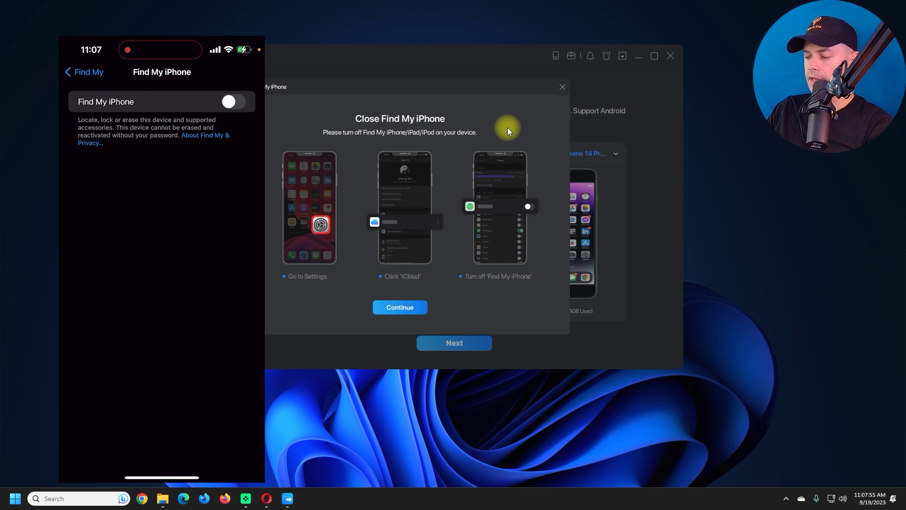
click(399, 307)
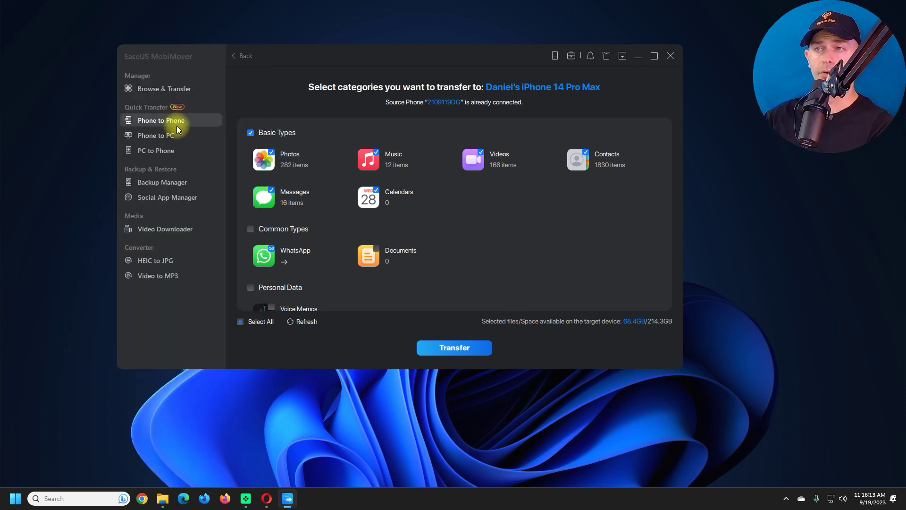
- Deselect Photos, Videos, Contacts, Calendars and Messages so only Music remains checked
click(325, 175)
click(285, 152)
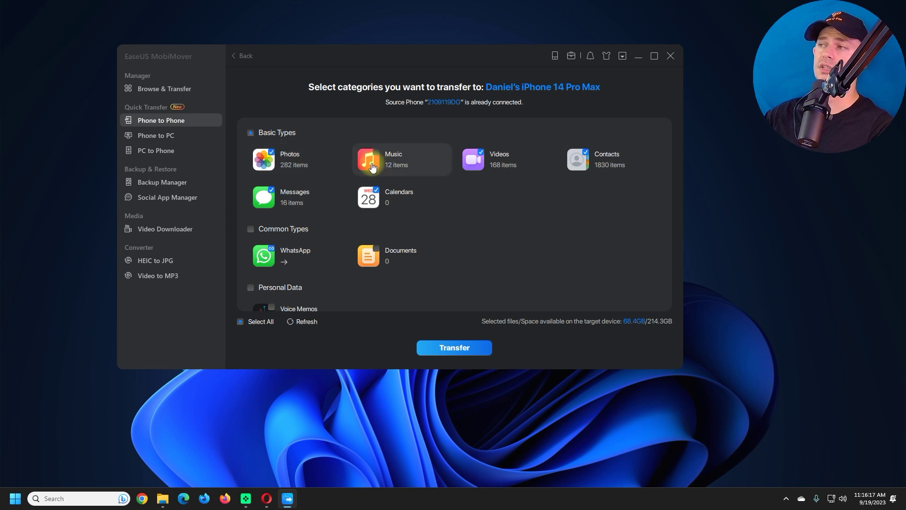
click(490, 163)
click(491, 163)
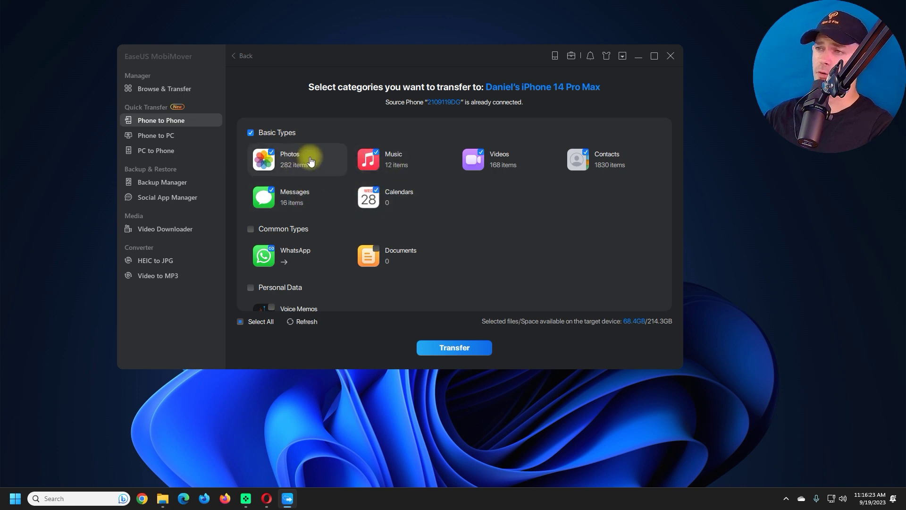
click(302, 164)
click(520, 163)
click(593, 157)
click(371, 197)
click(300, 199)
- Transfer the 12 music items to the iPhone 14 Pro Max
scroll(321, 255, down, 1)
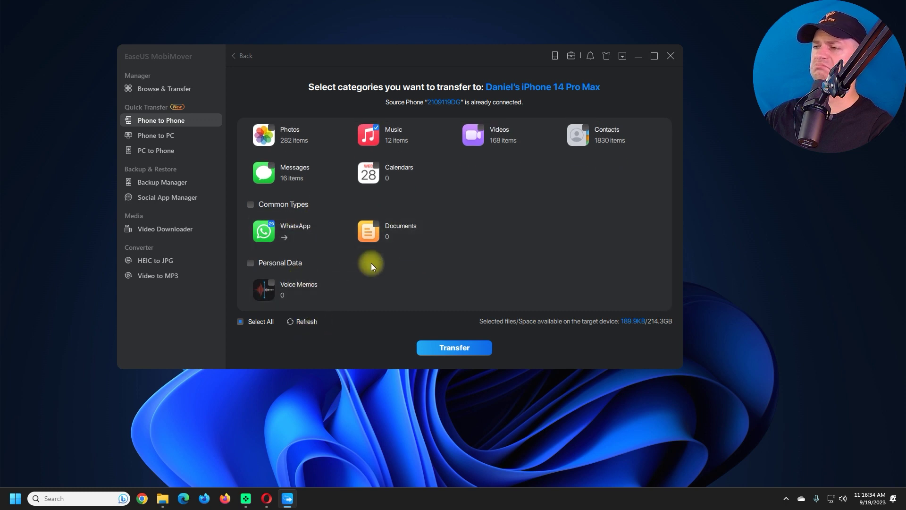
scroll(373, 267, up, 1)
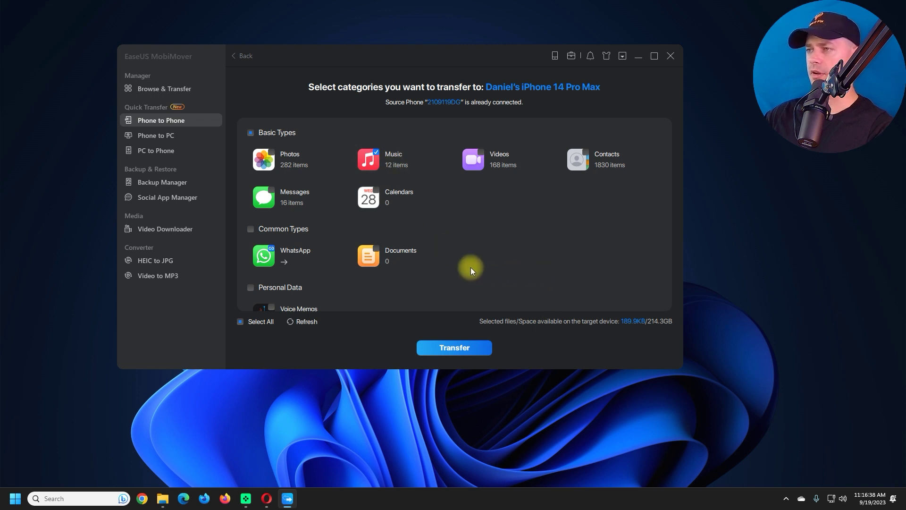
click(450, 349)
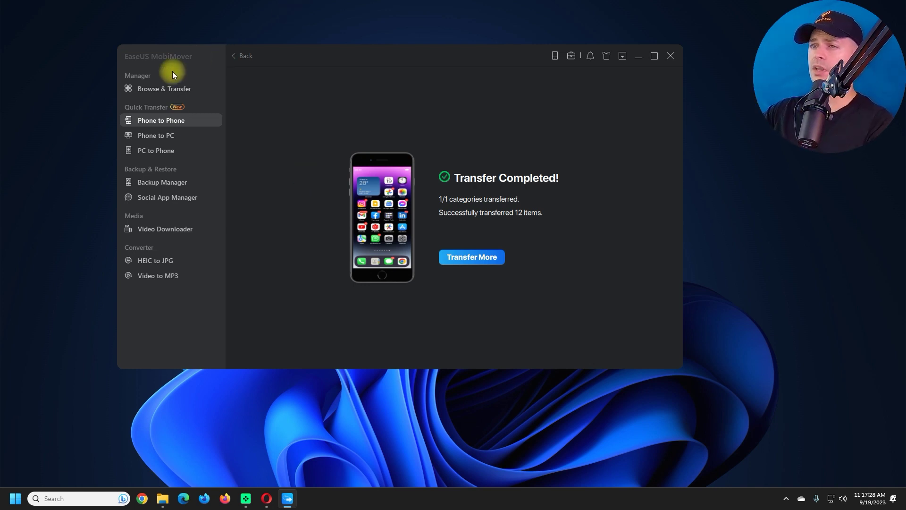
- Step through the Phone to PC start screen, then switch to the PC to Phone page
click(158, 136)
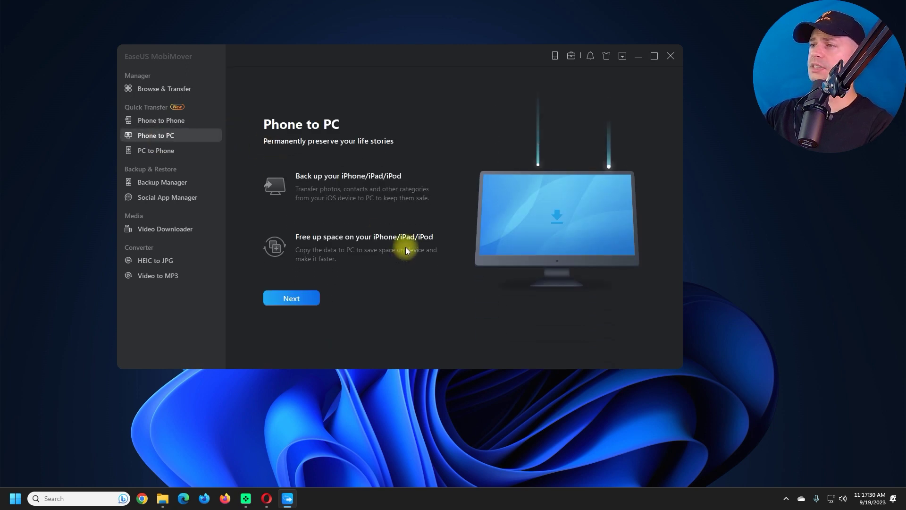
click(291, 297)
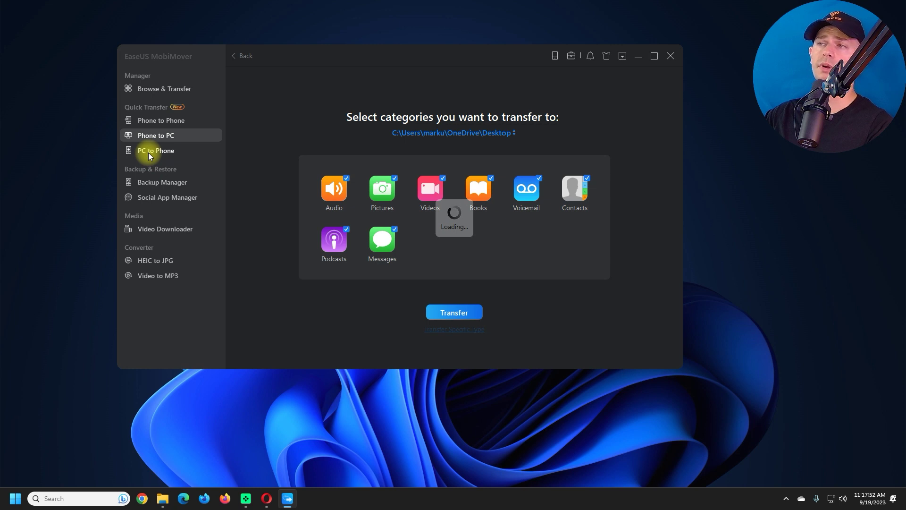
click(149, 154)
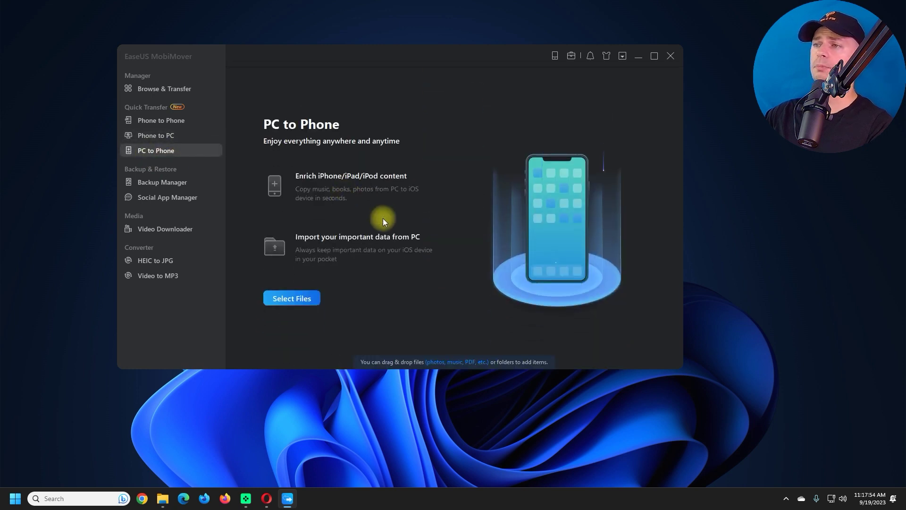
- Choose cropped-Favicon-tips2fix-300x300.png from the PC and send it to the iPhone
click(285, 297)
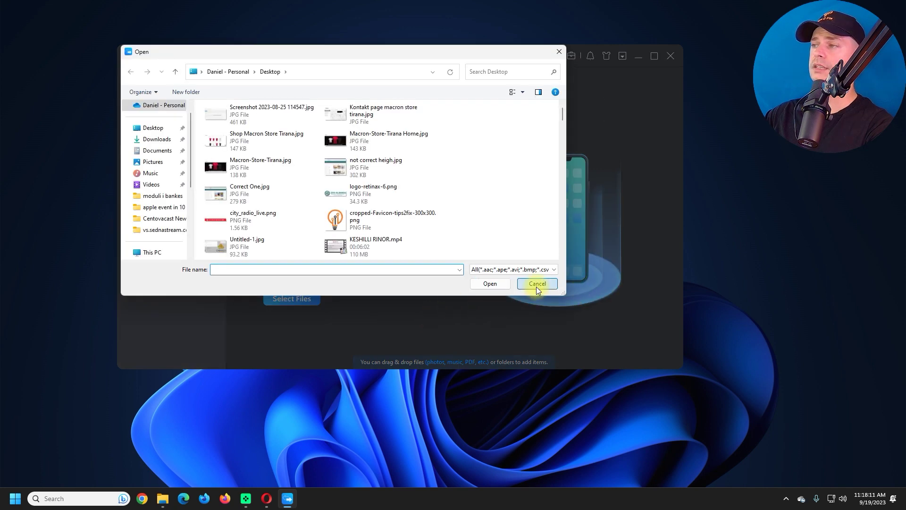
click(268, 117)
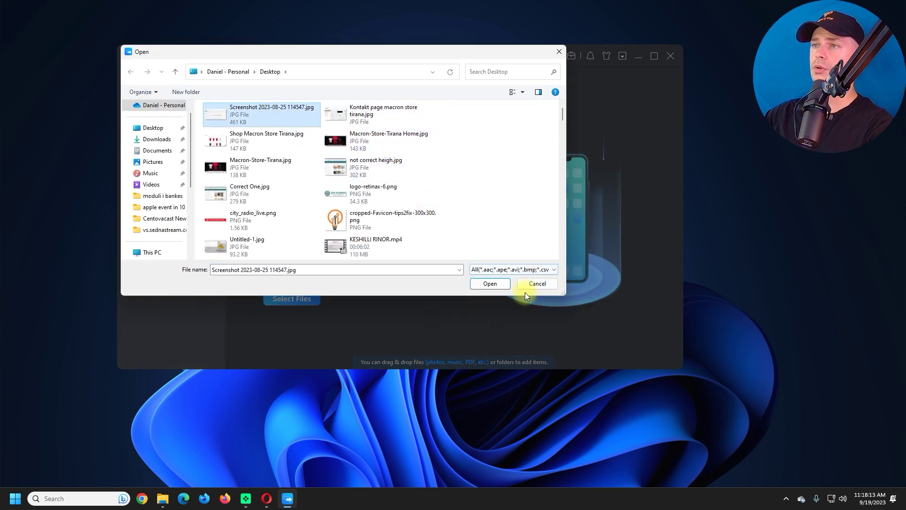
click(302, 166)
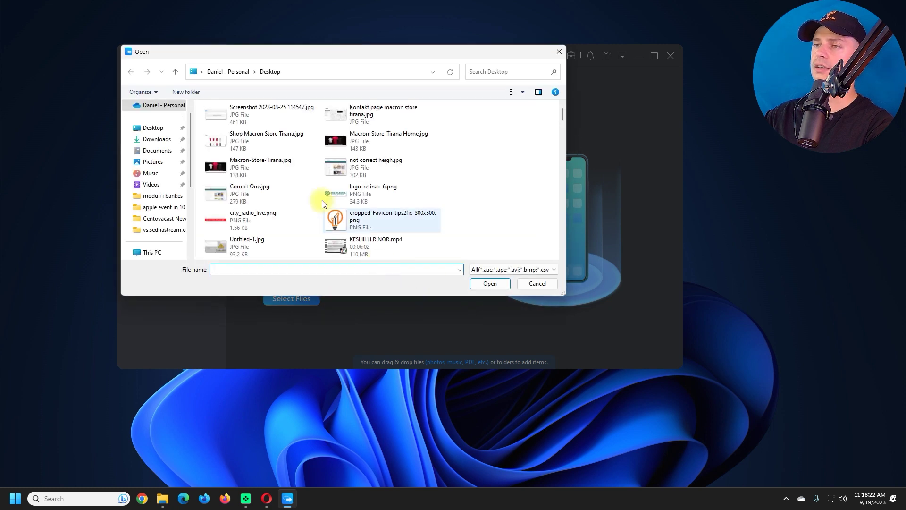
scroll(387, 219, down, 3)
scroll(379, 160, up, 3)
click(379, 163)
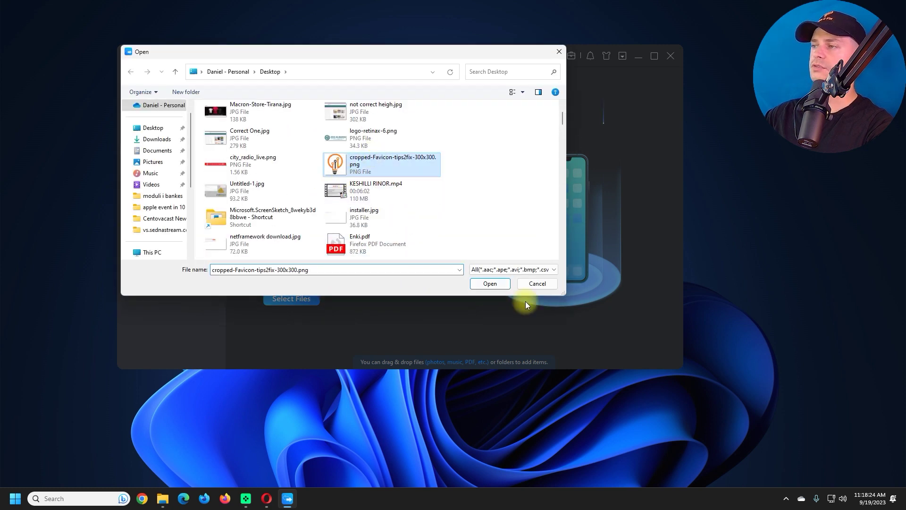
click(489, 283)
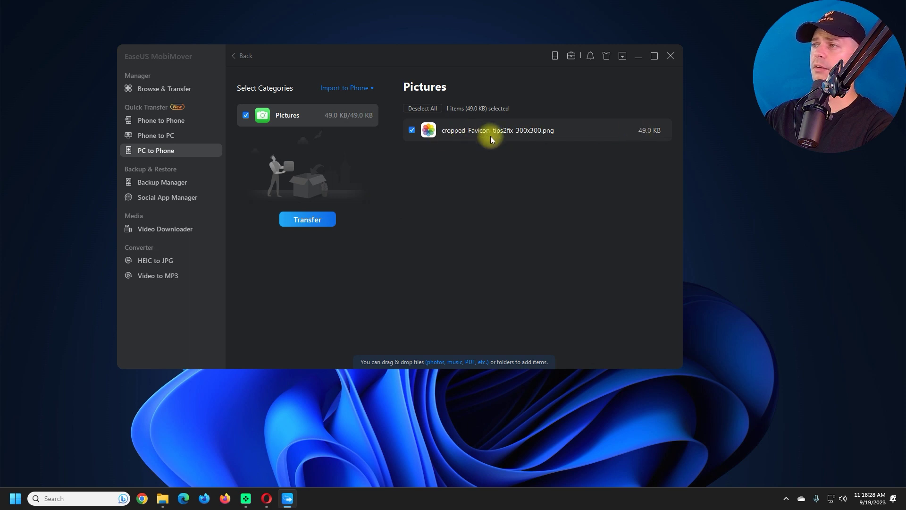
click(319, 221)
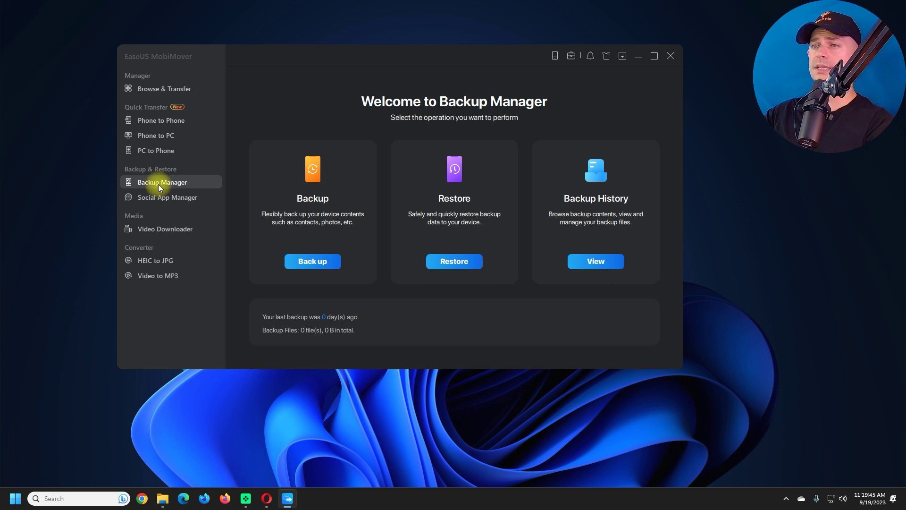
- Run One-Click Backup with every iPhone data type selected, then show the Social App Manager
click(329, 262)
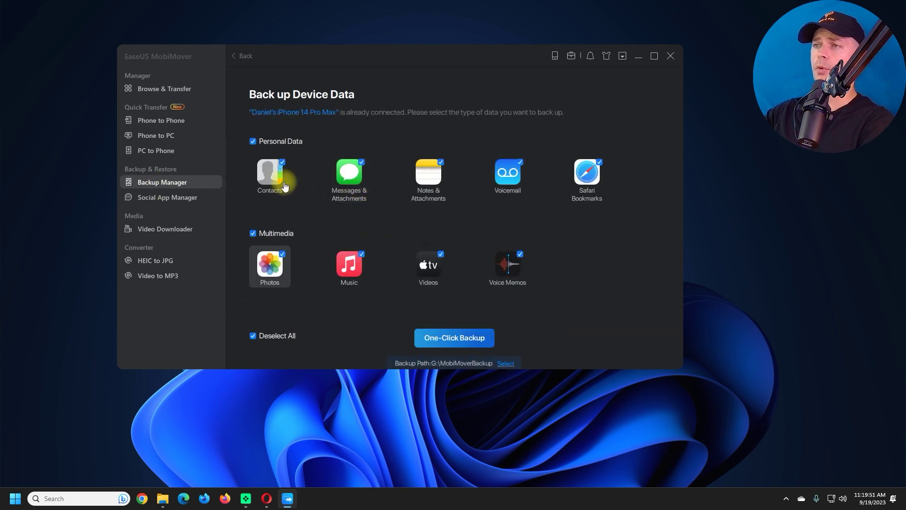
click(252, 337)
click(251, 336)
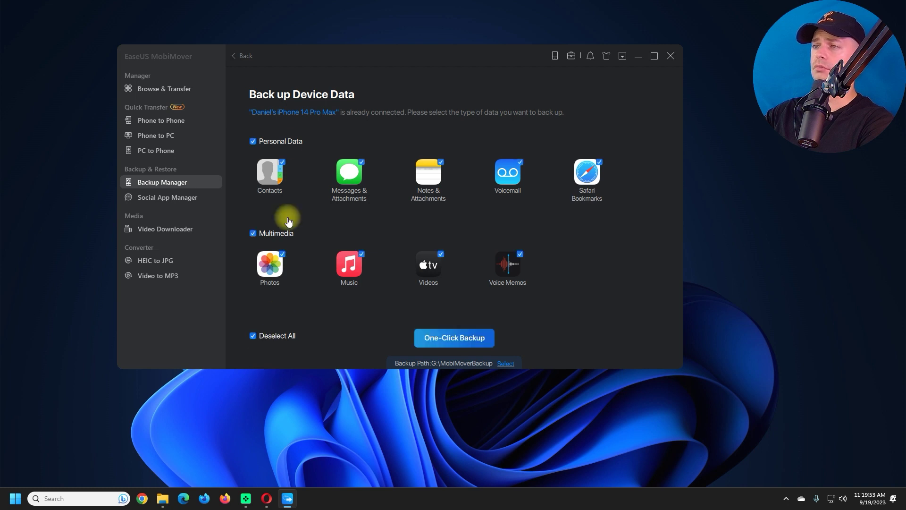
click(454, 342)
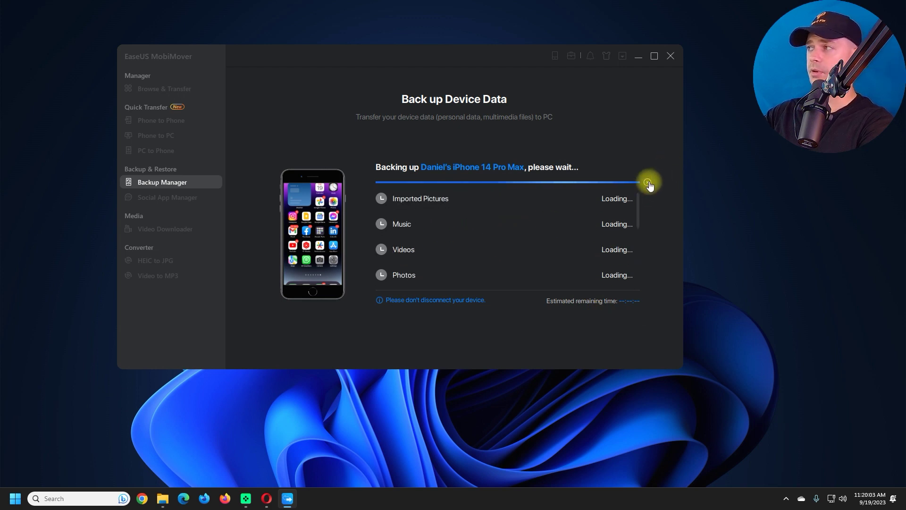
click(168, 197)
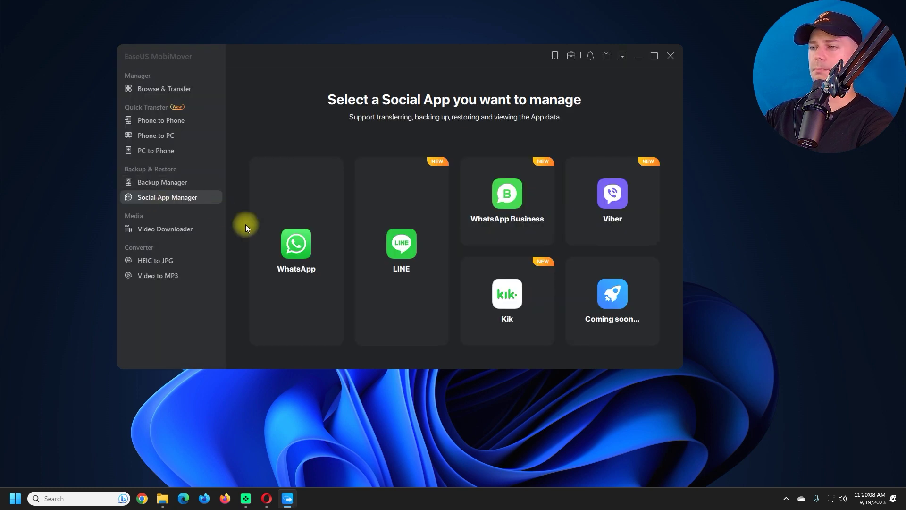
- Open the WhatsApp Business Manager, with its Backup, Restore and Phone to Phone options
click(519, 194)
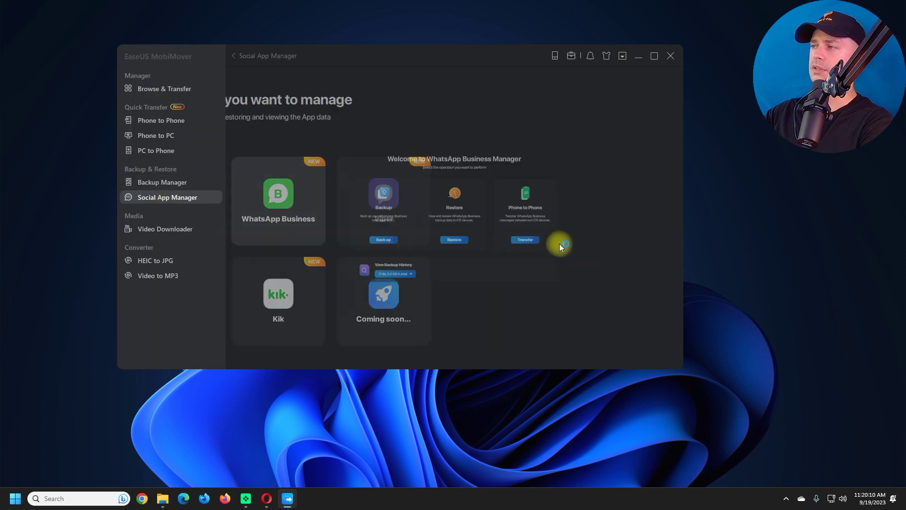